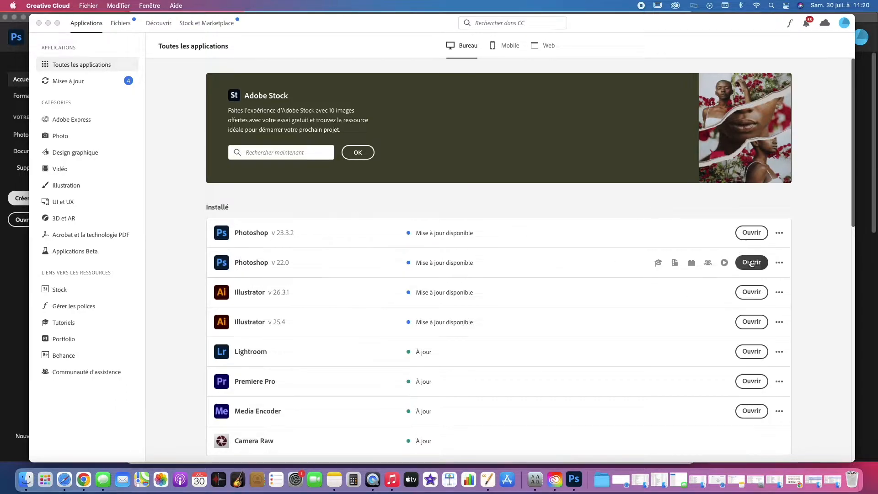
Launch Photoshop v 22.0 and open G18000 SAND DRY PLANT VIDEO.psd from the Dry Plant folder in it.
{"action": "left_click", "coordinate": [751, 263]}
{"action": "left_click", "coordinate": [28, 479]}
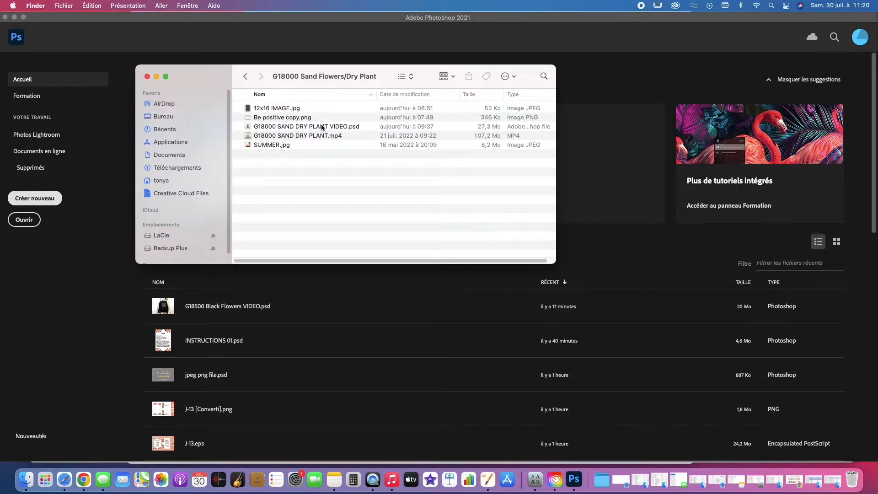
{"action": "left_click", "coordinate": [301, 128]}
{"action": "left_click_drag", "start_coordinate": [301, 127], "coordinate": [574, 479]}
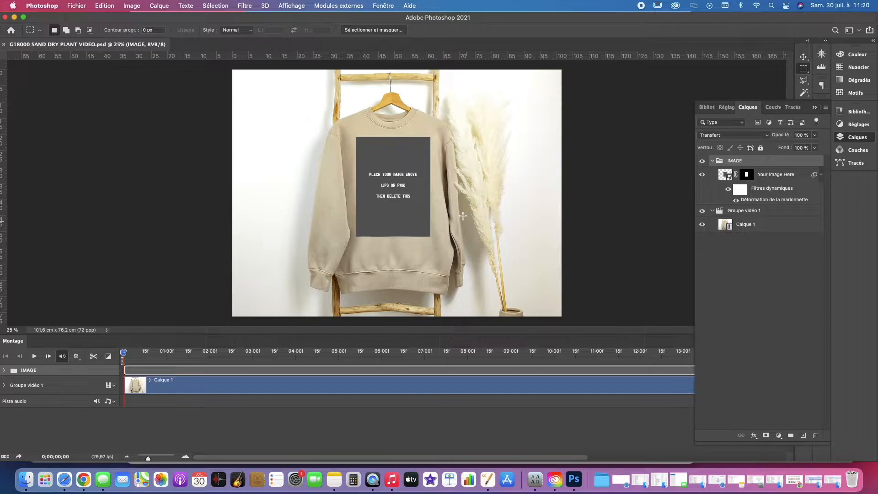
Make sure the timeline (Montage) is shown and expand the IMAGE group's tracks in it.
{"action": "left_click", "coordinate": [815, 107]}
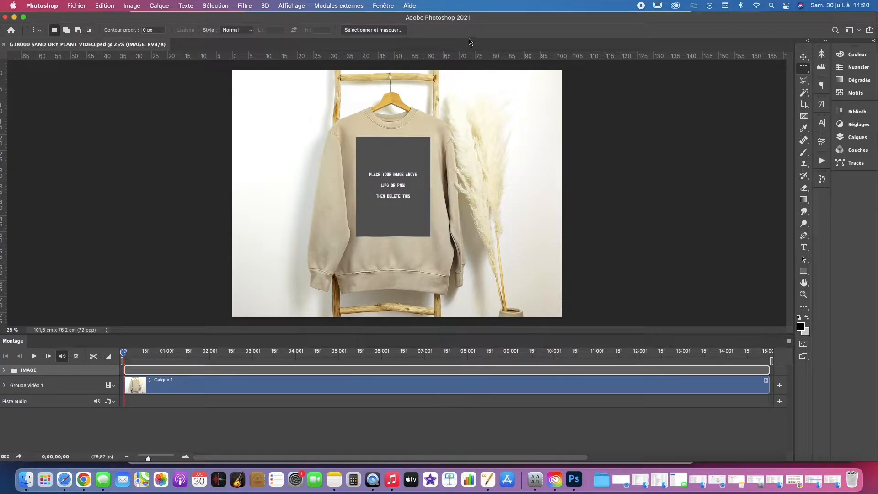
{"action": "left_click", "coordinate": [382, 5]}
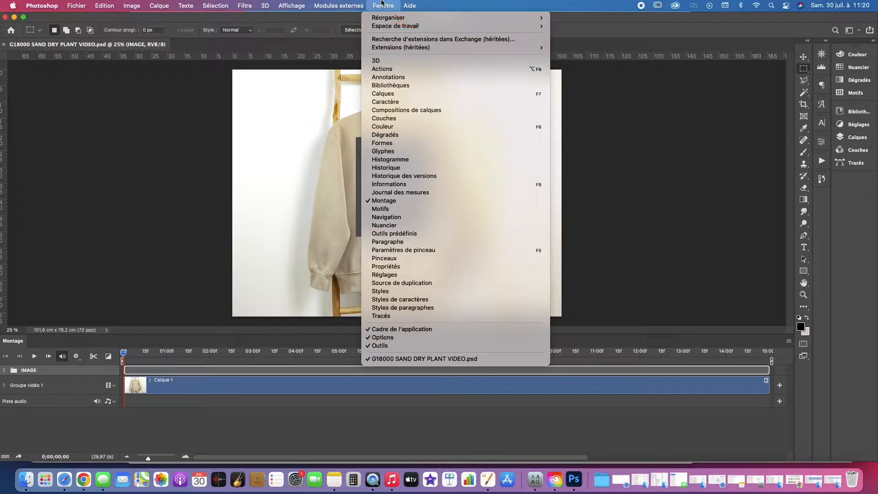
{"action": "left_click", "coordinate": [396, 203]}
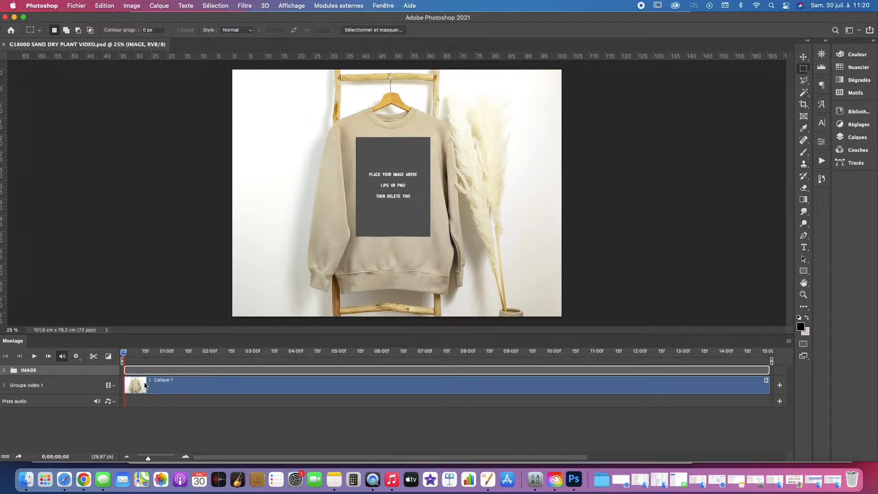
{"action": "left_click", "coordinate": [5, 371]}
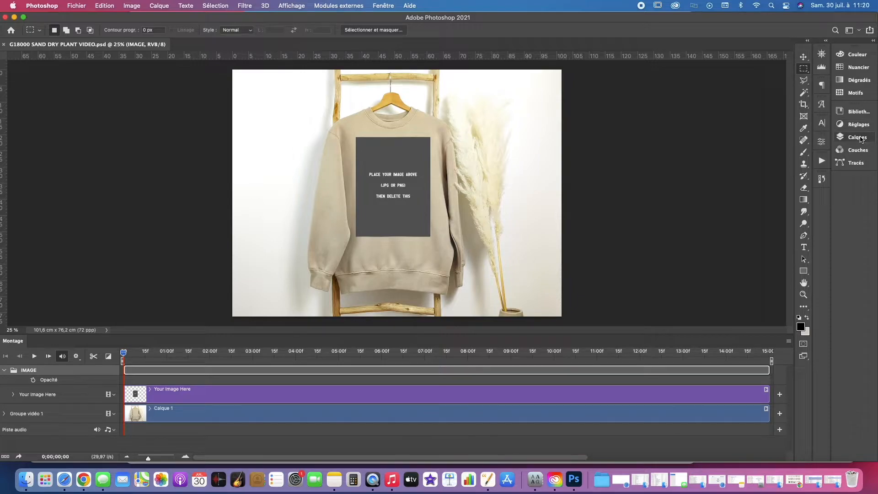
Open the contents of the Your Image Here smart object in the IMAGE group for editing.
{"action": "left_click", "coordinate": [859, 139]}
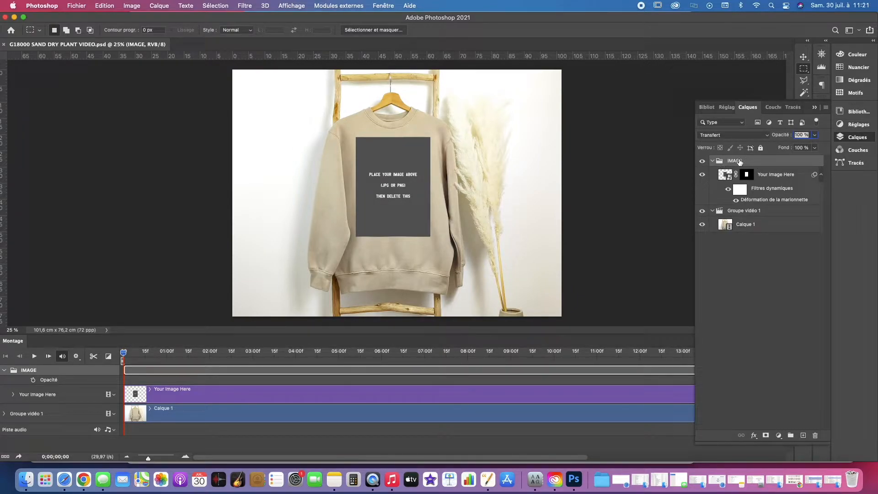
{"action": "left_click", "coordinate": [728, 176]}
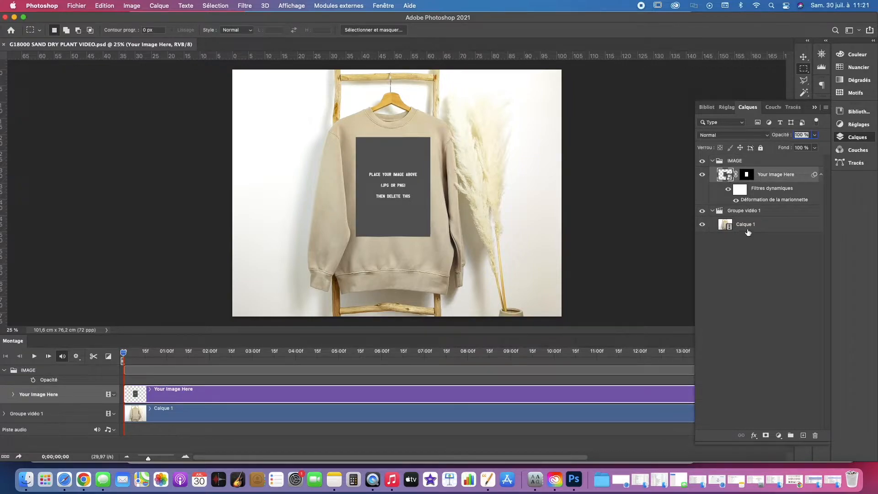
{"action": "double_click", "coordinate": [730, 176]}
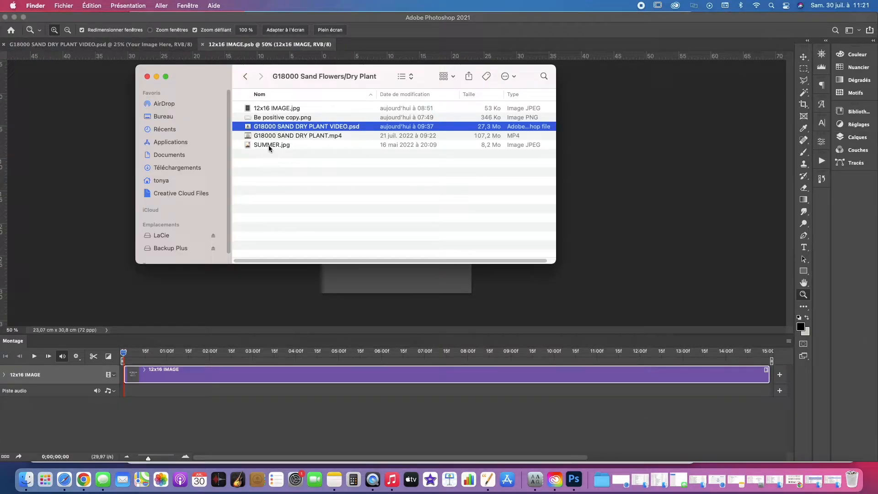
Place SUMMER.jpg over the placeholder and resize it to the full canvas width, leaving a narrow strip free along the top edge.
{"action": "left_click_drag", "start_coordinate": [270, 145], "coordinate": [358, 282]}
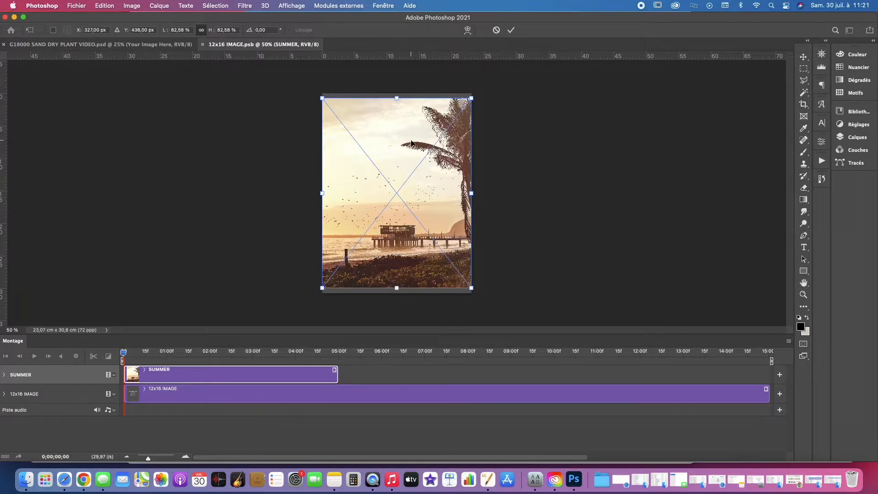
{"action": "left_click_drag", "start_coordinate": [399, 99], "coordinate": [398, 94]}
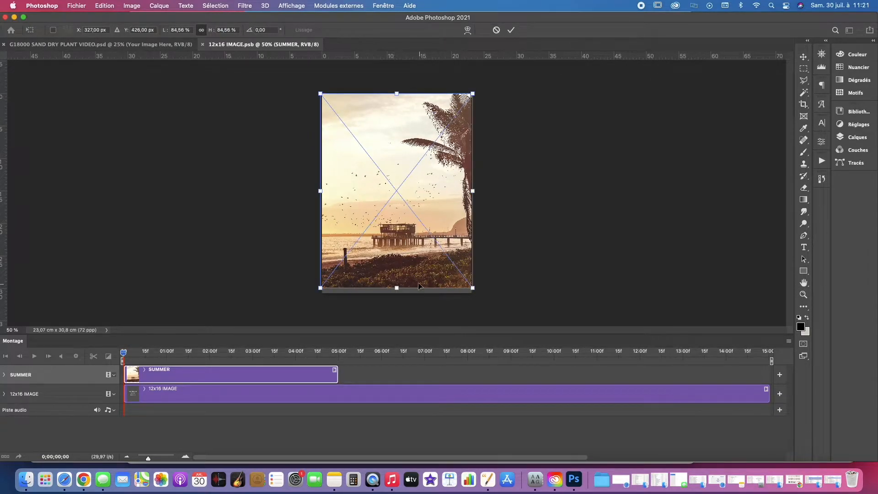
{"action": "left_click_drag", "start_coordinate": [397, 288], "coordinate": [397, 292]}
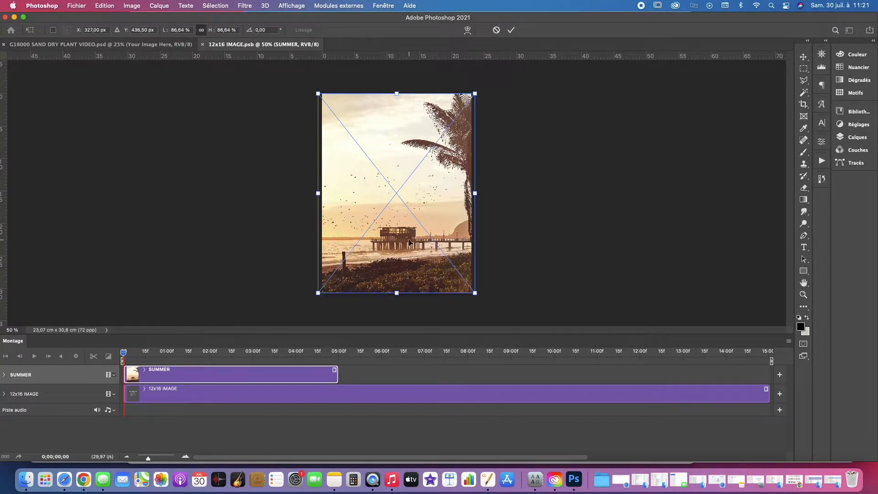
{"action": "key", "text": "Return"}
{"action": "key", "text": "z"}
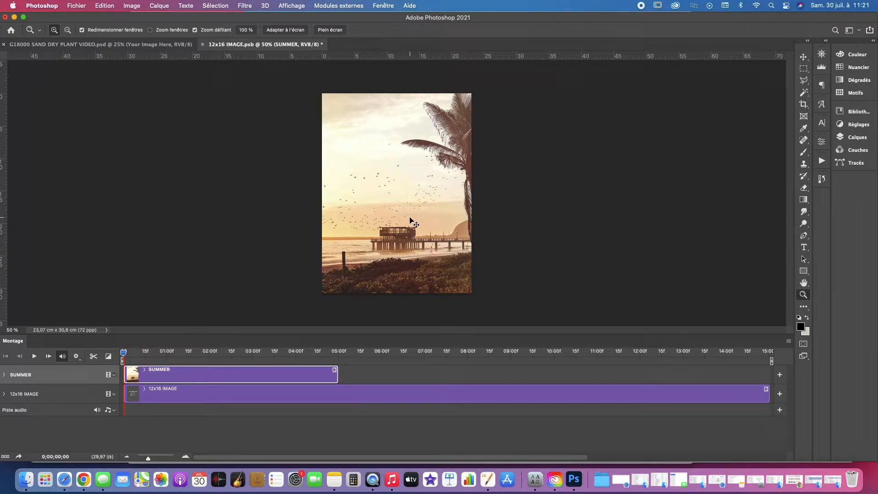
{"action": "key", "text": "super+t"}
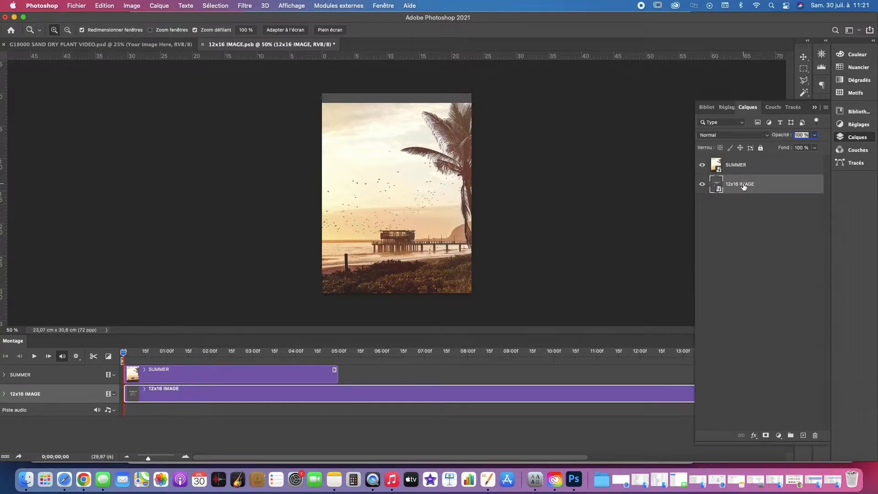
Delete the 12x16 IMAGE placeholder layer, then save and close the smart object to update the sweatshirt mockup.
{"action": "key", "text": "BackSpace"}
{"action": "key", "text": "super+plus"}
{"action": "left_click", "coordinate": [435, 133], "text": "alt"}
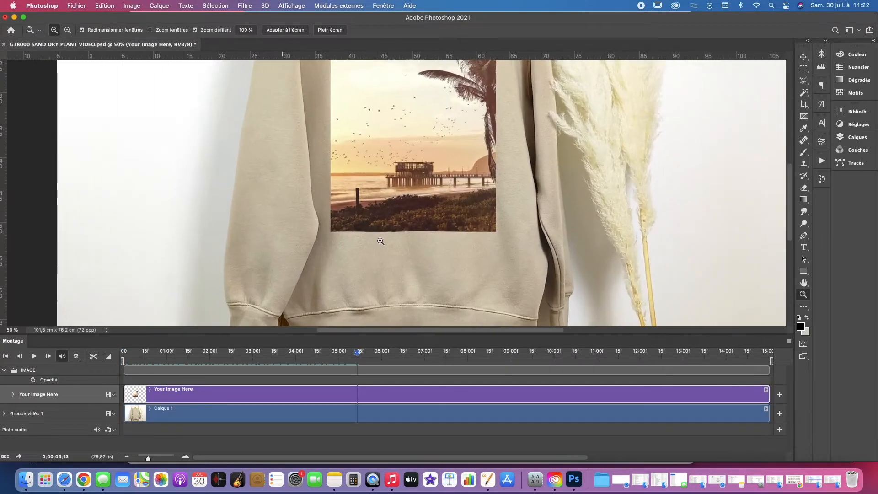
Inspect the lower edge of the SUMMER print on the sweatshirt close up, then return to the full mockup.
{"action": "left_click", "coordinate": [381, 241]}
{"action": "left_click", "coordinate": [378, 235]}
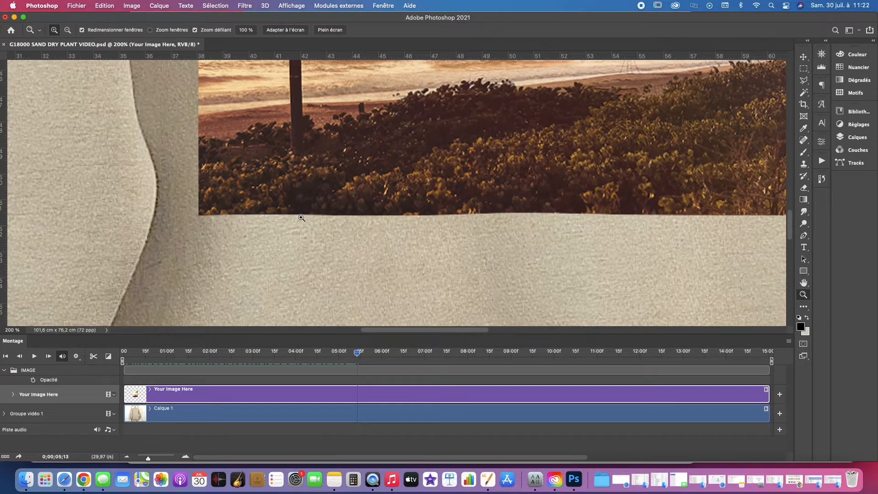
{"action": "left_click", "coordinate": [345, 211], "text": "alt"}
{"action": "left_click", "coordinate": [346, 214], "text": "alt"}
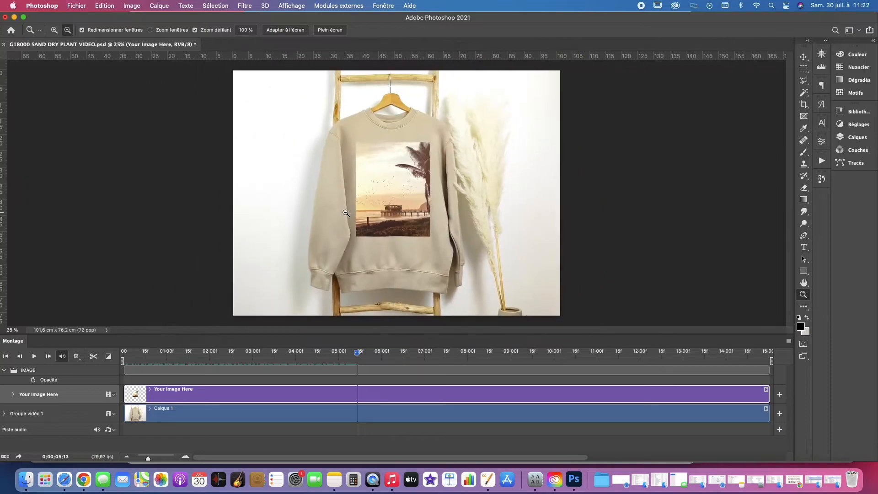
{"action": "left_click", "coordinate": [346, 214], "text": "alt"}
{"action": "left_click", "coordinate": [393, 192]}
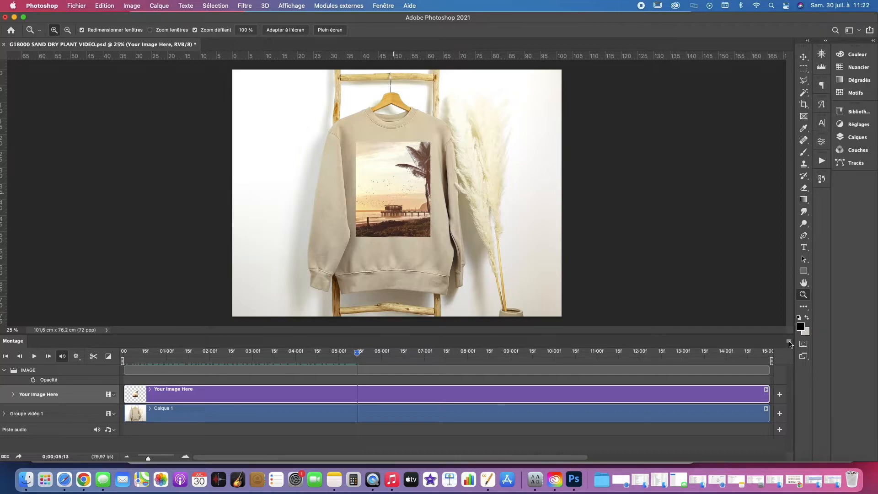
Render the timeline as an H.264 video named G18000 SAND Summer.mp4.
{"action": "left_click", "coordinate": [790, 342]}
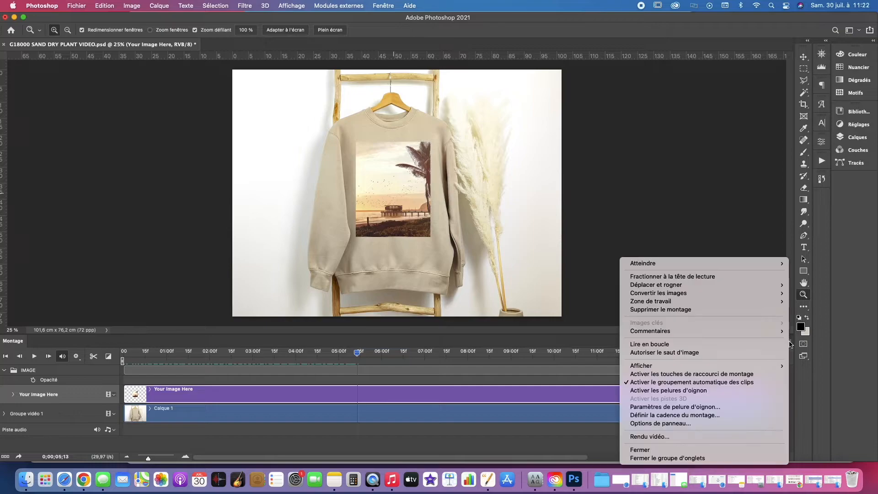
{"action": "left_click", "coordinate": [658, 438]}
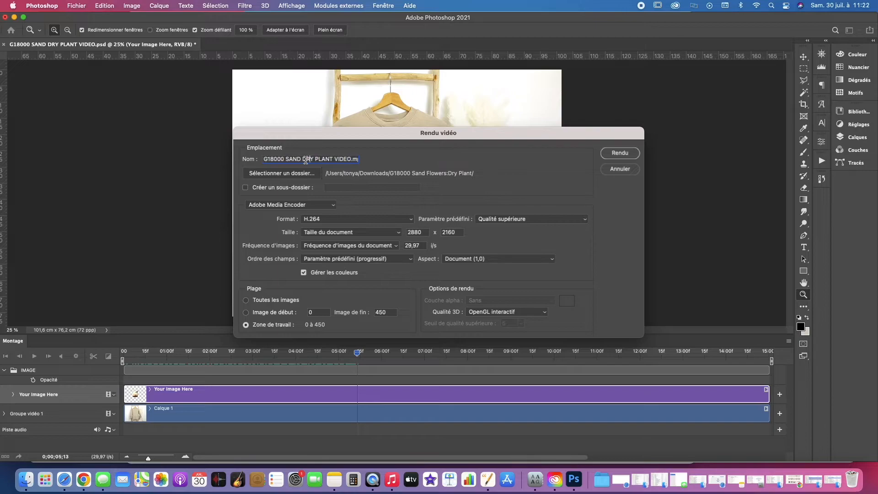
{"action": "left_click_drag", "start_coordinate": [302, 159], "coordinate": [352, 159]}
{"action": "left_click", "coordinate": [620, 152]}
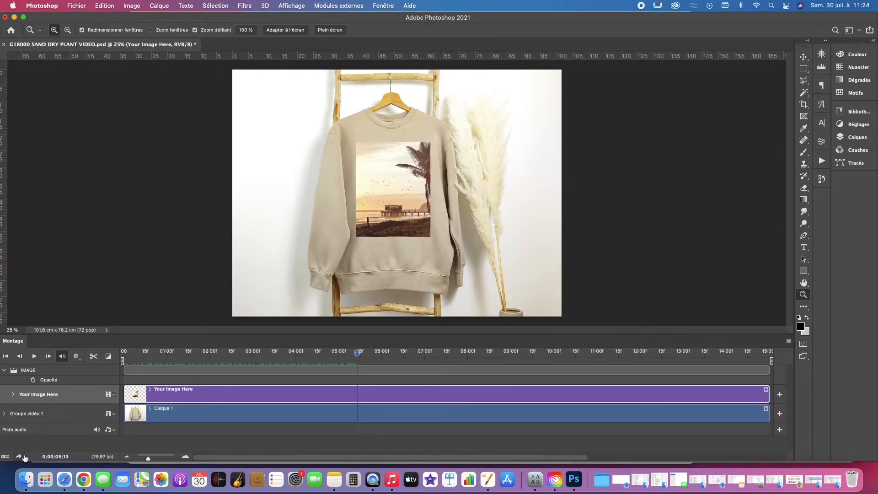
Switch to Finder and preview the rendered G18000 SAND Summer.mp4 in the Dry Plant folder.
{"action": "left_click", "coordinate": [25, 480]}
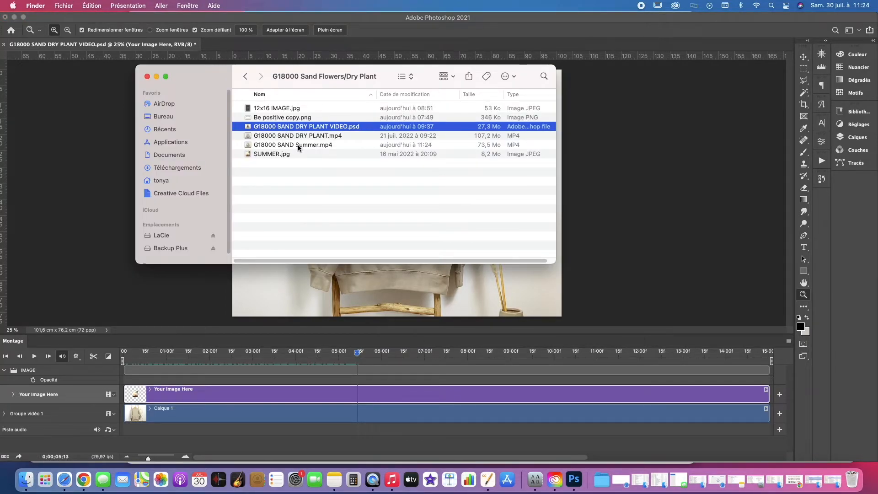
{"action": "left_click", "coordinate": [310, 146]}
{"action": "key", "text": "space"}
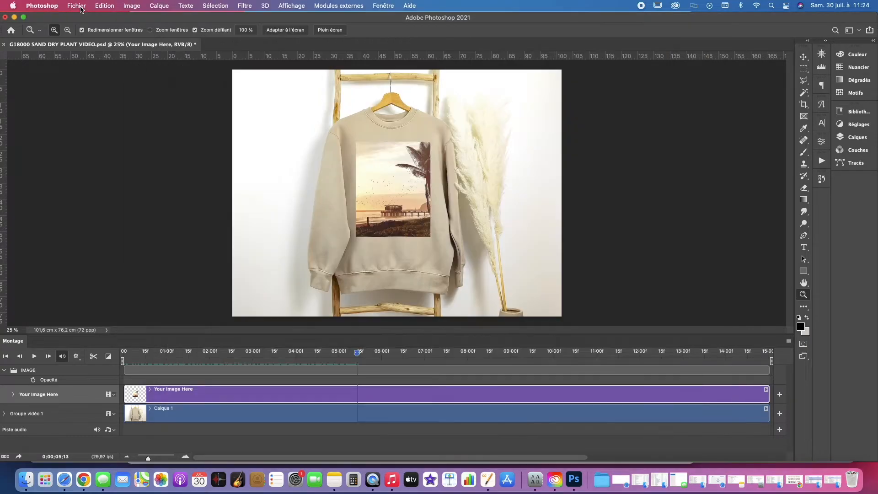
Revert the mockup document to its last saved version and expand the IMAGE group in the timeline.
{"action": "left_click", "coordinate": [76, 5]}
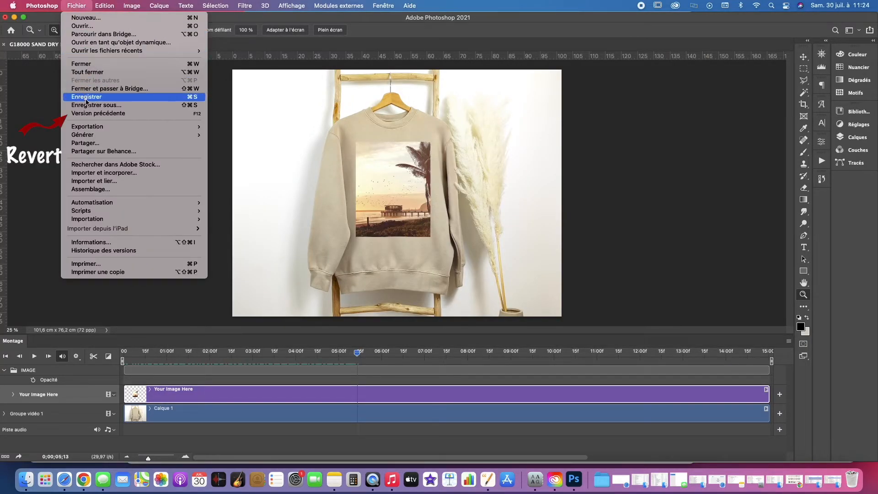
{"action": "left_click", "coordinate": [94, 113]}
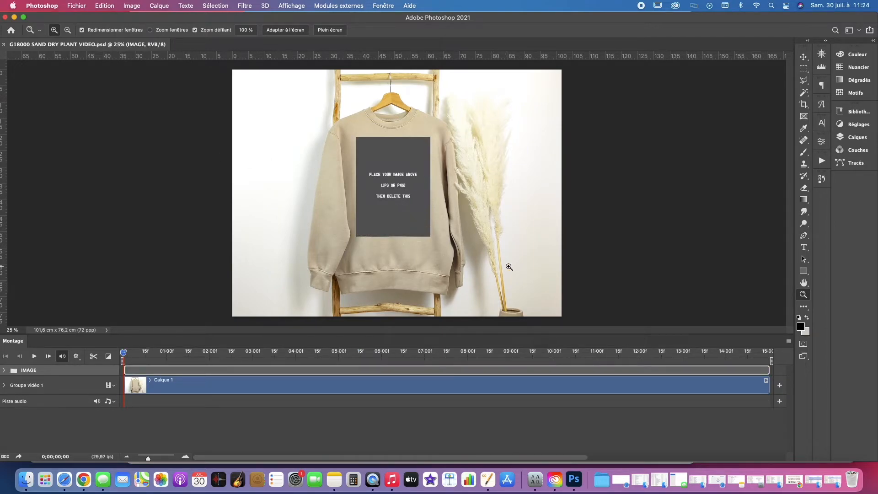
{"action": "left_click", "coordinate": [4, 371]}
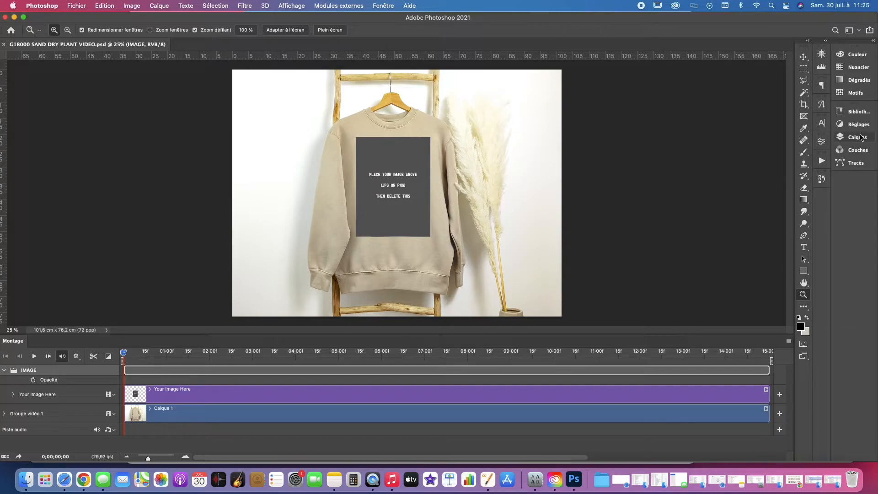
Show the layers and open the Your Image Here smart object's contents again in the reverted mockup.
{"action": "left_click", "coordinate": [858, 137]}
{"action": "left_click", "coordinate": [858, 137]}
{"action": "left_click", "coordinate": [858, 137]}
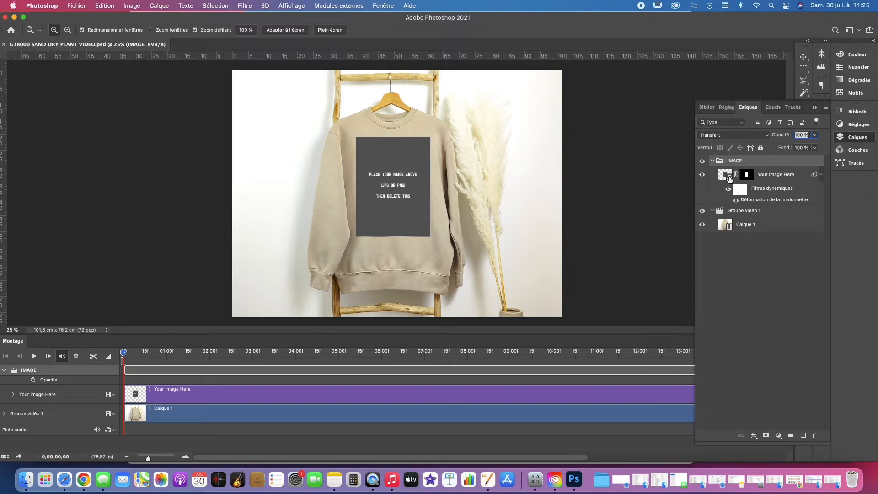
{"action": "double_click", "coordinate": [729, 177]}
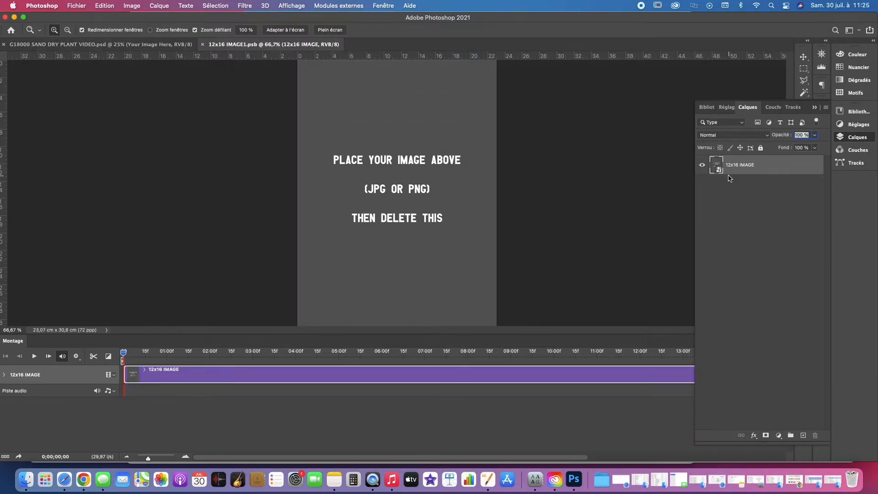
Place Be positive copy.png from the Dry Plant folder on the canvas and position it in the upper part.
{"action": "left_click", "coordinate": [434, 194], "text": "alt"}
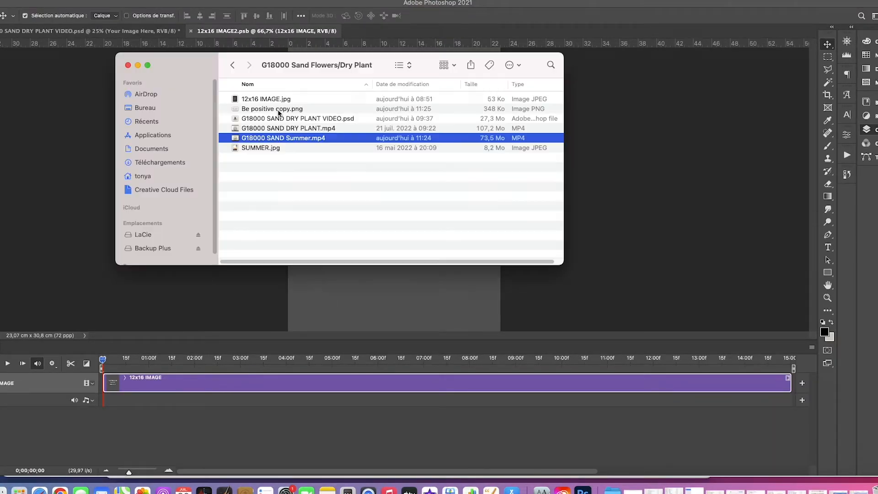
{"action": "left_click", "coordinate": [246, 109]}
{"action": "left_click_drag", "start_coordinate": [246, 109], "coordinate": [352, 271]}
{"action": "left_click_drag", "start_coordinate": [384, 205], "coordinate": [378, 134]}
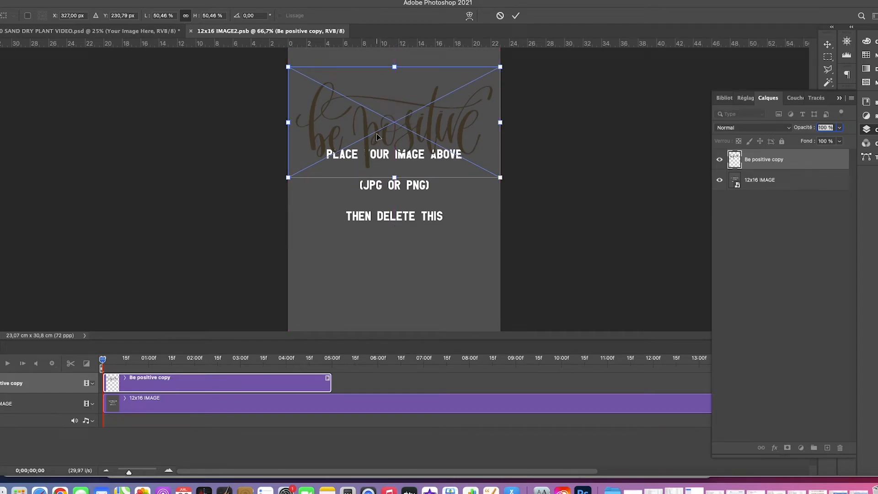
{"action": "key", "text": "Return"}
Delete the 12x16 IMAGE layer beneath the Be positive design, then save and close the smart object.
{"action": "left_click", "coordinate": [782, 180]}
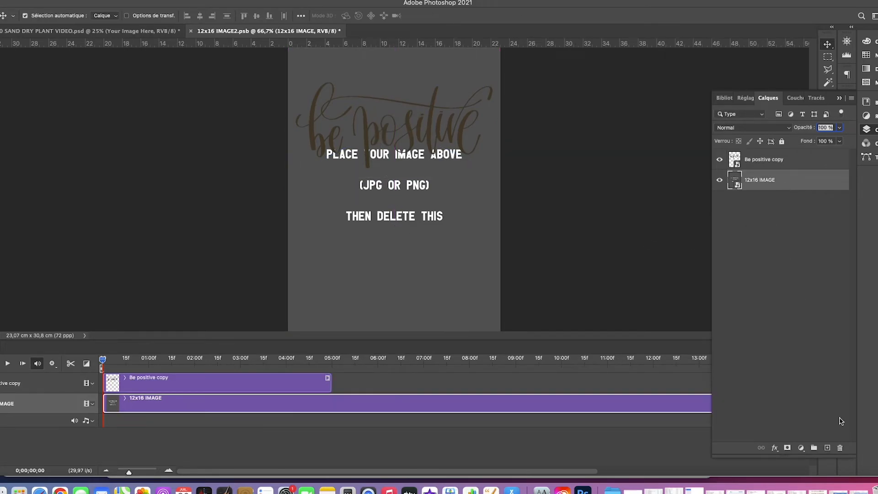
{"action": "left_click", "coordinate": [840, 448]}
{"action": "key", "text": "super+s"}
{"action": "key", "text": "super+w"}
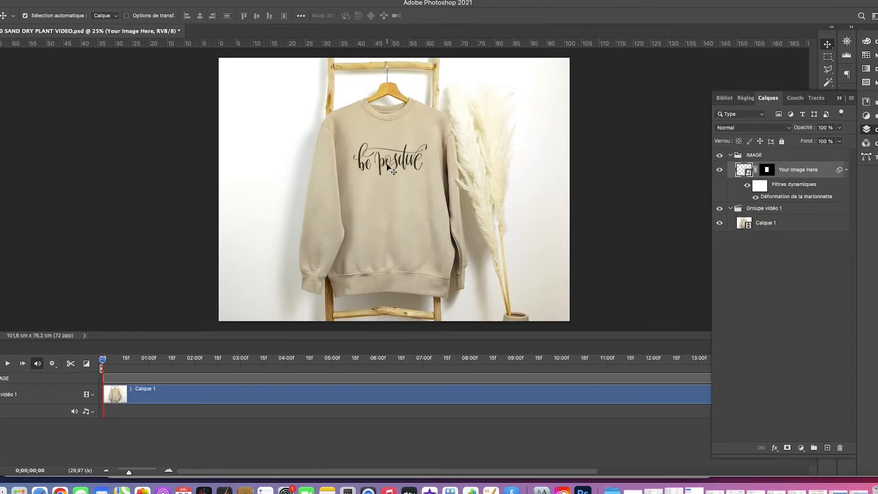
Reopen the smart object, move the Be positive design slightly up, then save and close it.
{"action": "double_click", "coordinate": [745, 171]}
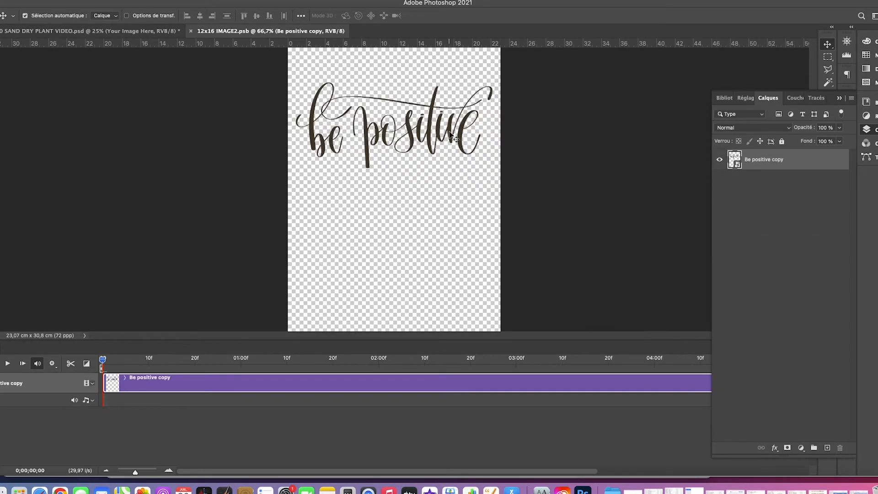
{"action": "left_click_drag", "start_coordinate": [421, 129], "coordinate": [420, 123]}
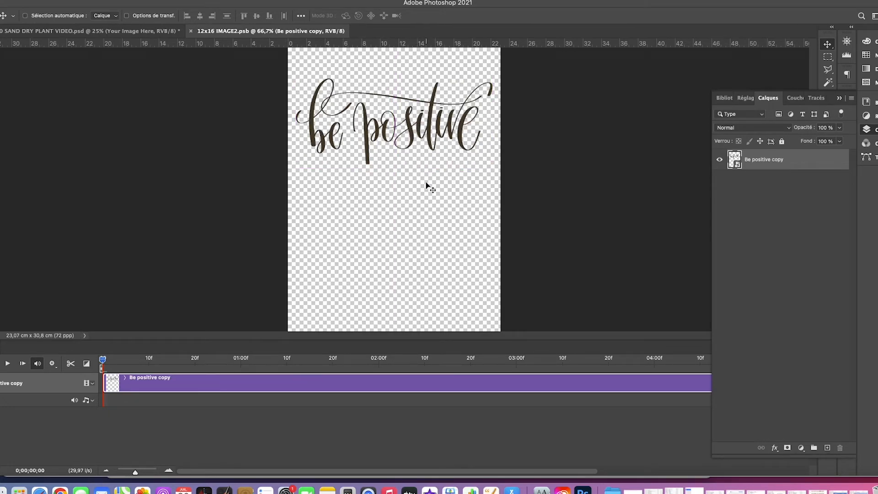
{"action": "key", "text": "super+w"}
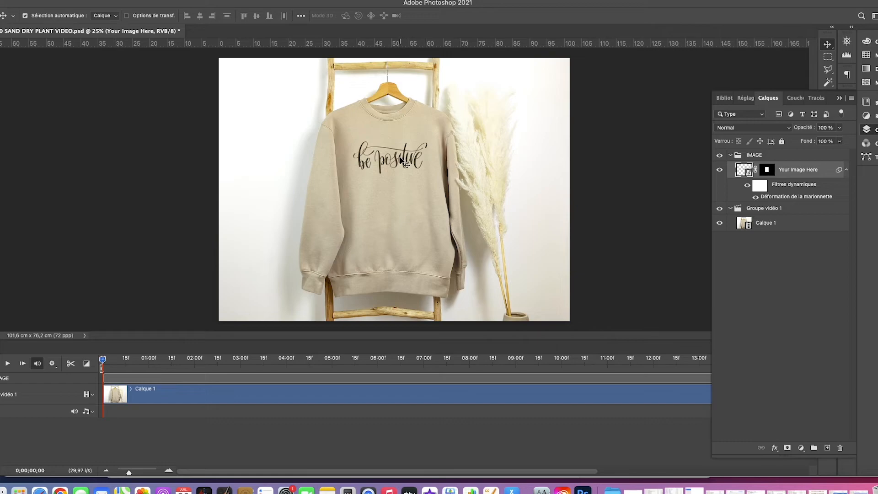
Collapse the layers and play the first few seconds of the timeline to preview the Be positive mockup, then stop playback.
{"action": "left_click", "coordinate": [841, 99]}
{"action": "left_click", "coordinate": [9, 364]}
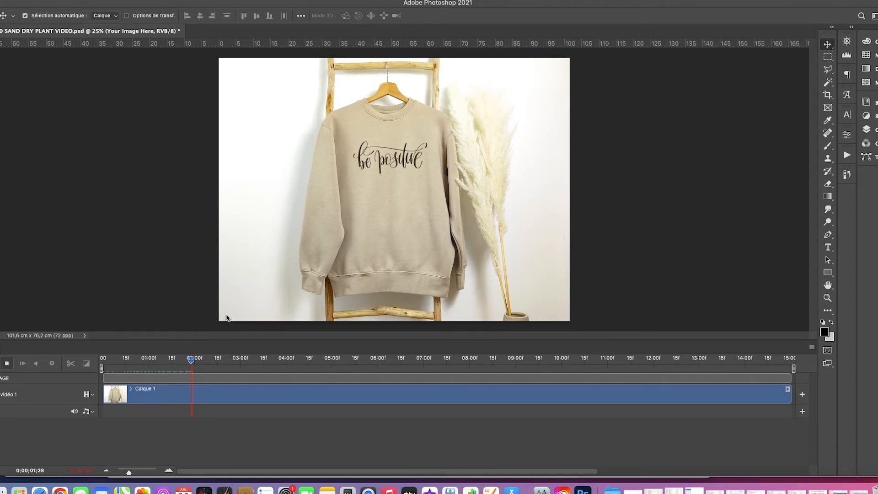
{"action": "left_click", "coordinate": [7, 364]}
Render the timeline as a video named G18000 SAND Quote.mp4 and preview the exported file in Finder.
{"action": "left_click", "coordinate": [813, 348]}
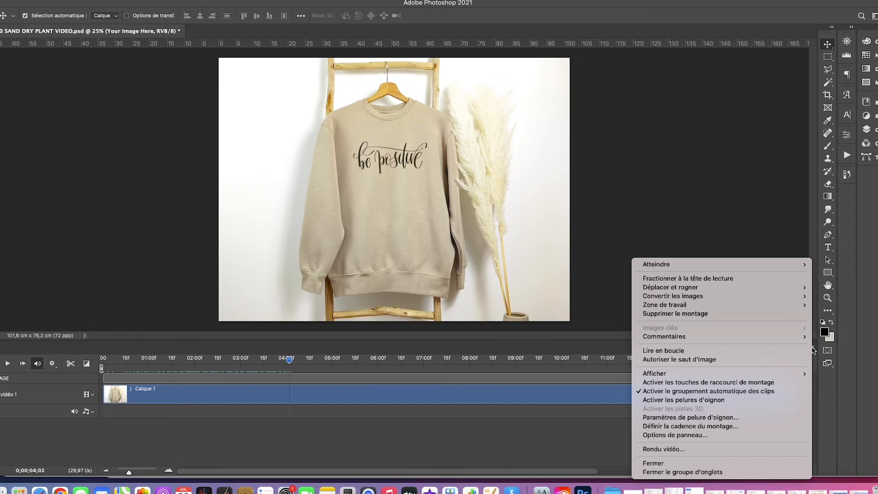
{"action": "left_click", "coordinate": [663, 449]}
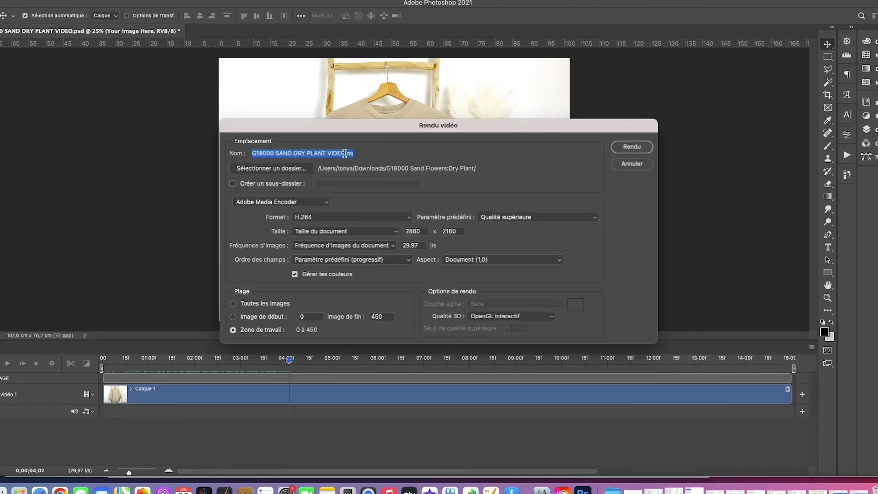
{"action": "left_click_drag", "start_coordinate": [345, 153], "coordinate": [293, 153]}
{"action": "type", "text": "Quote.mp4"}
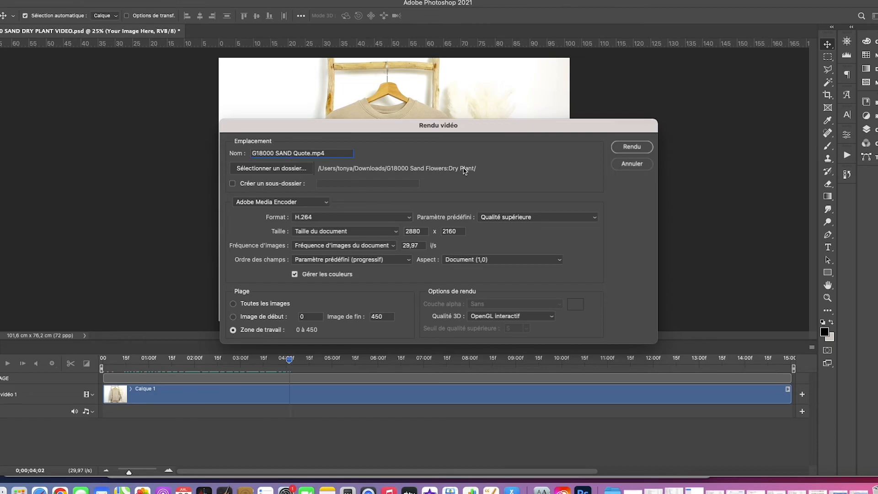
{"action": "left_click", "coordinate": [632, 146]}
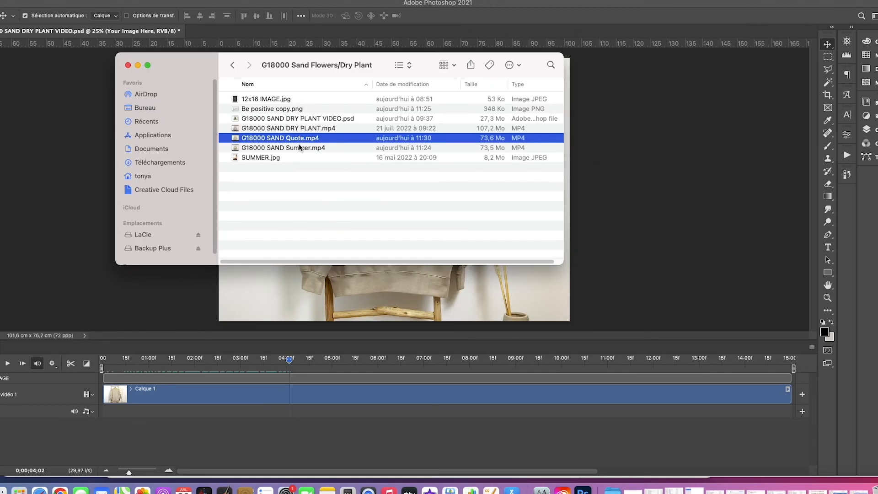
{"action": "key", "text": "space"}
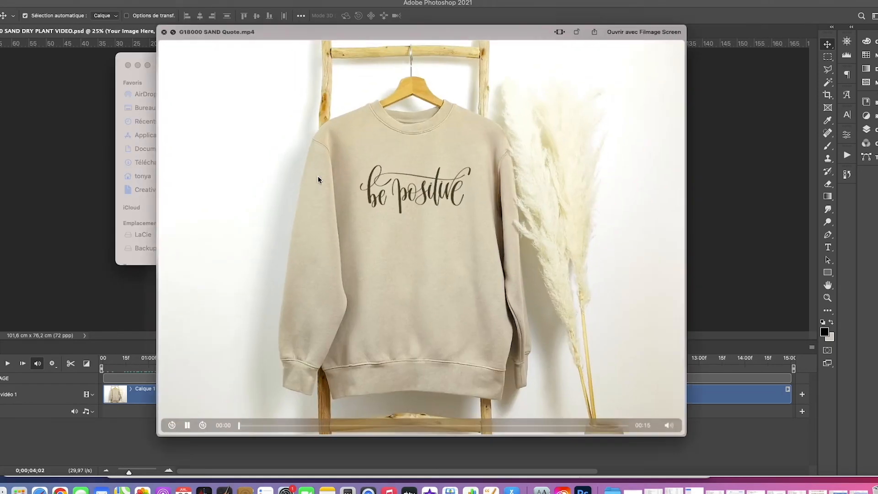